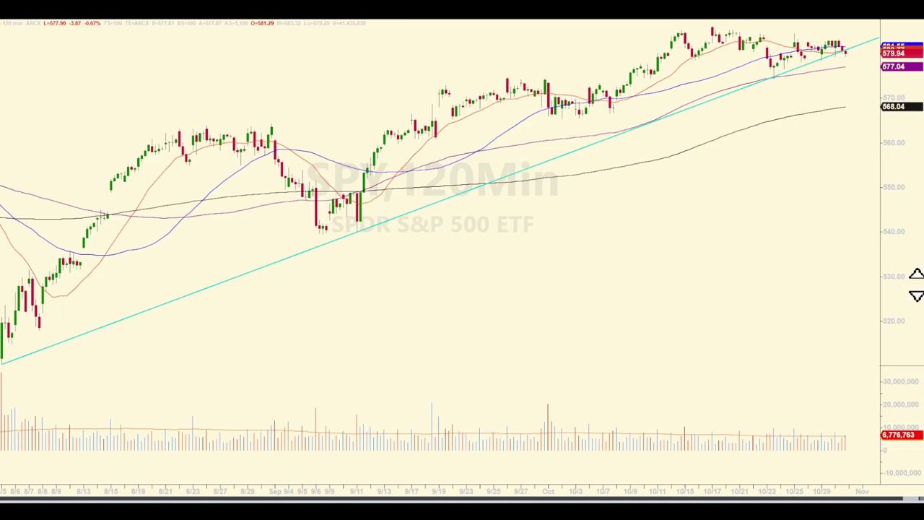
Switch the SPY chart through the 60-minute, 30-minute and 15-minute timeframes.
{"action": "type", "text": "60"}
{"action": "key", "text": "Return"}
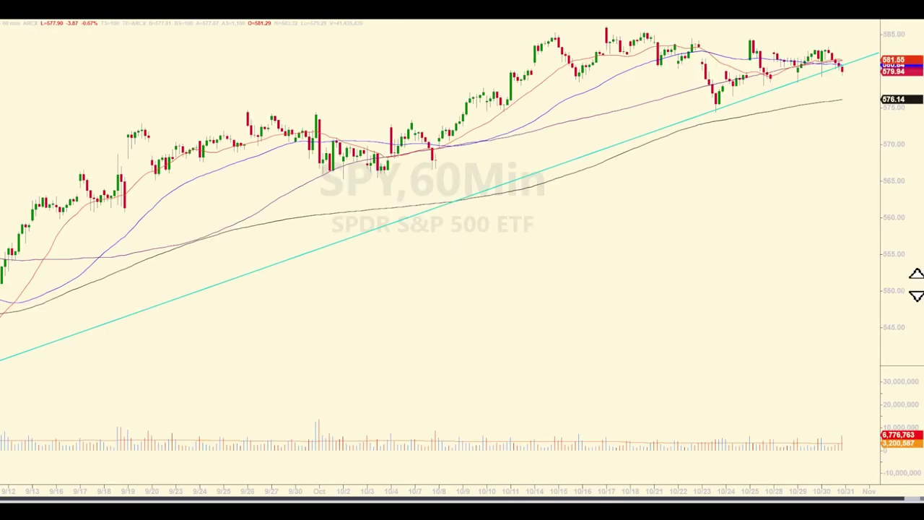
{"action": "type", "text": "30 min"}
{"action": "key", "text": "Return"}
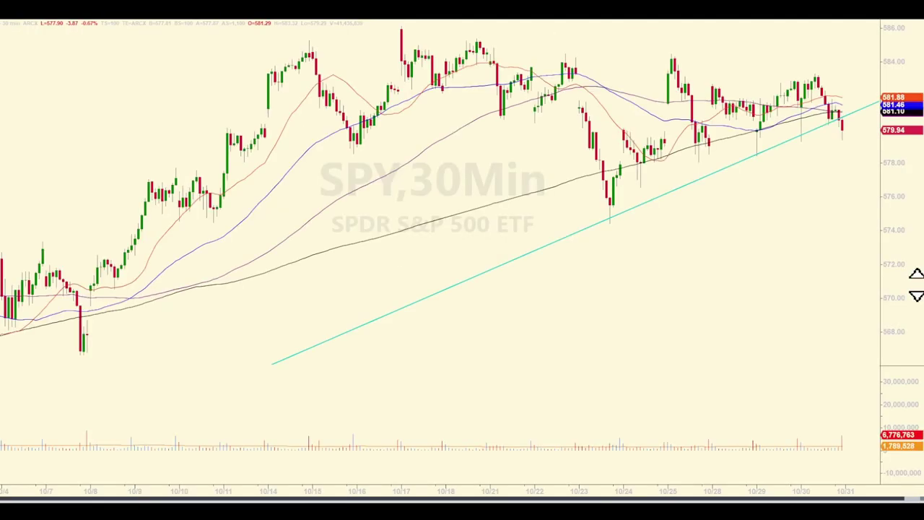
{"action": "type", "text": "15"}
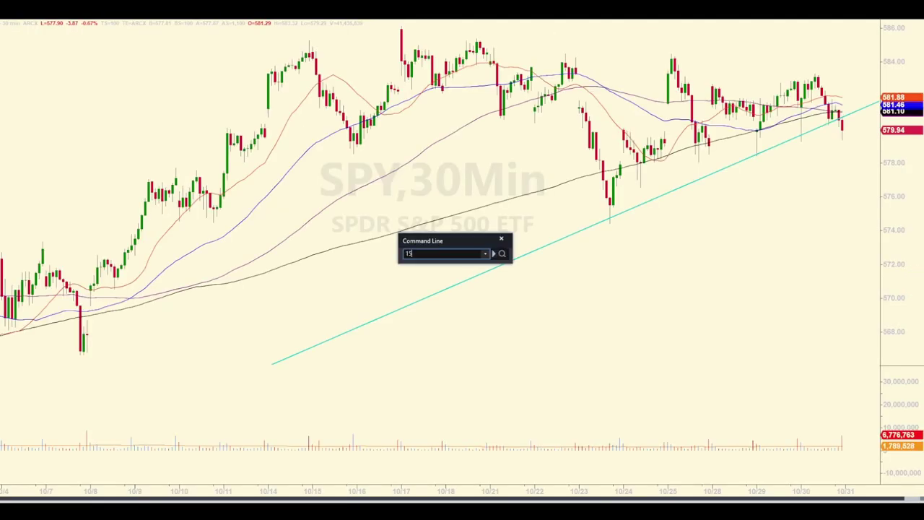
{"action": "key", "text": "Return"}
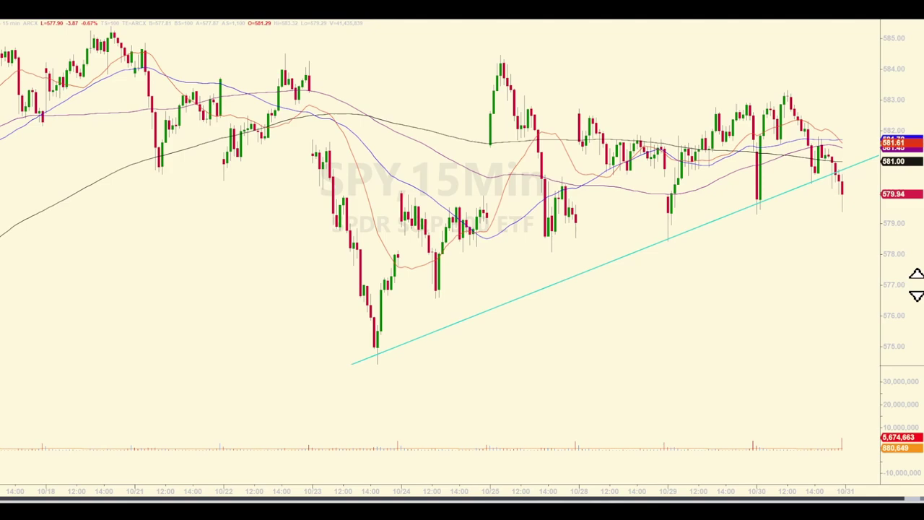
Switch the SPY chart through the 10-minute, 5-minute and daily timeframes.
{"action": "type", "text": "10"}
{"action": "key", "text": "Return"}
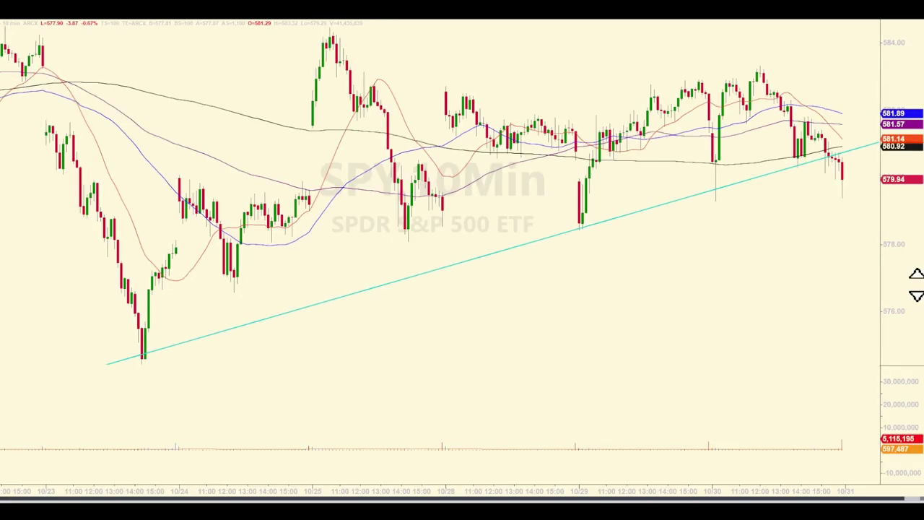
{"action": "type", "text": "5 mi"}
{"action": "key", "text": "Return"}
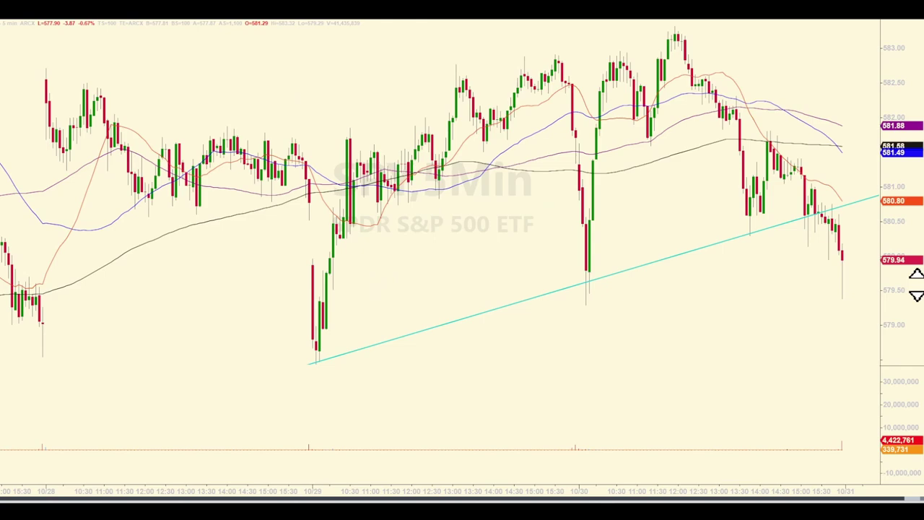
{"action": "type", "text": "d"}
{"action": "key", "text": "Return"}
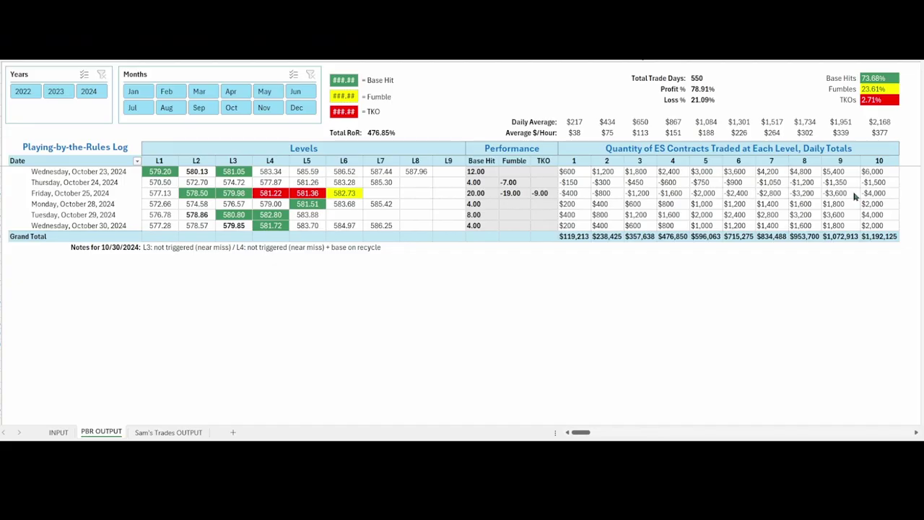
Compare the Playing-by-the-Rules log with the personal trades output sheet, returning to PBR OUTPUT.
{"action": "left_click", "coordinate": [90, 147]}
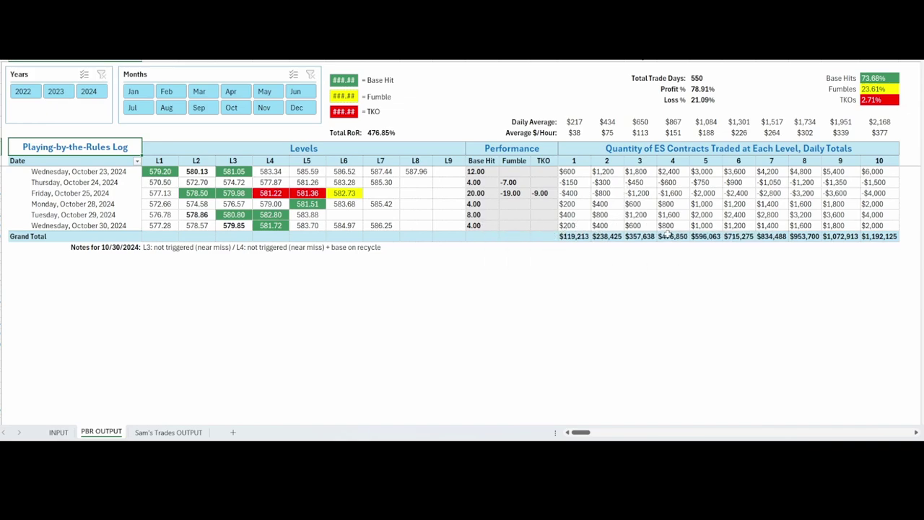
{"action": "left_click", "coordinate": [167, 432]}
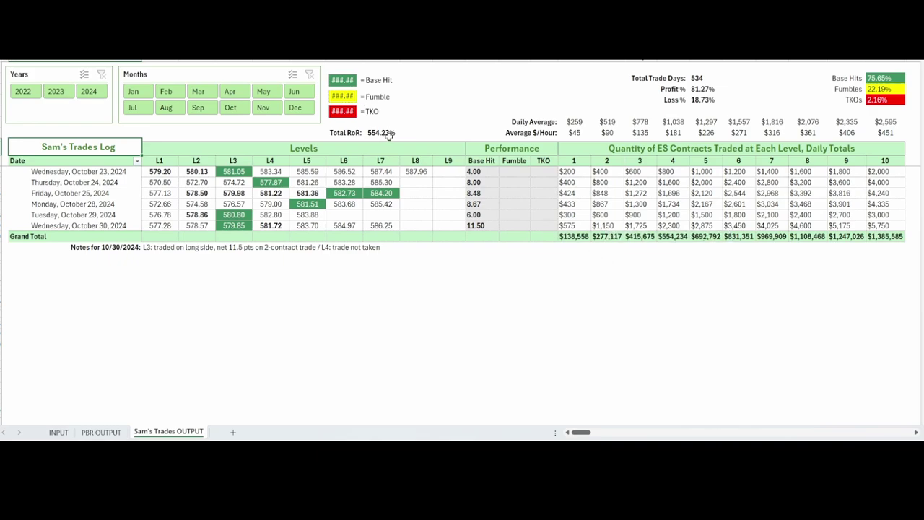
{"action": "left_click", "coordinate": [108, 432]}
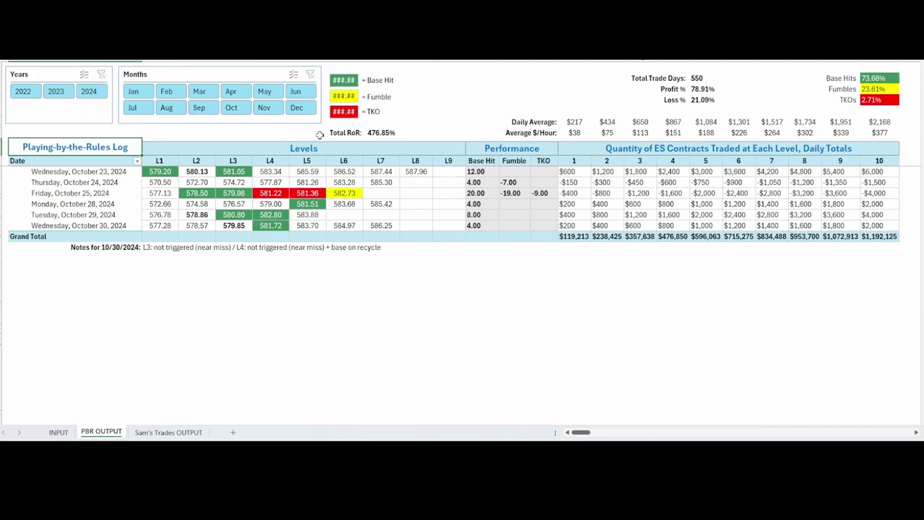
Filter the Playing-by-the-Rules log to January 2022 and bring its Grand Total row into view.
{"action": "left_click", "coordinate": [26, 92]}
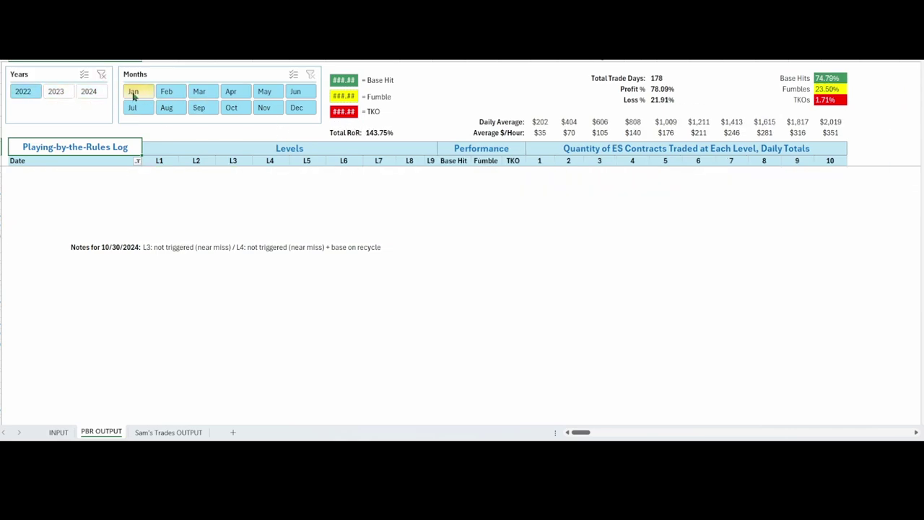
{"action": "left_click", "coordinate": [133, 92]}
{"action": "left_click", "coordinate": [55, 197]}
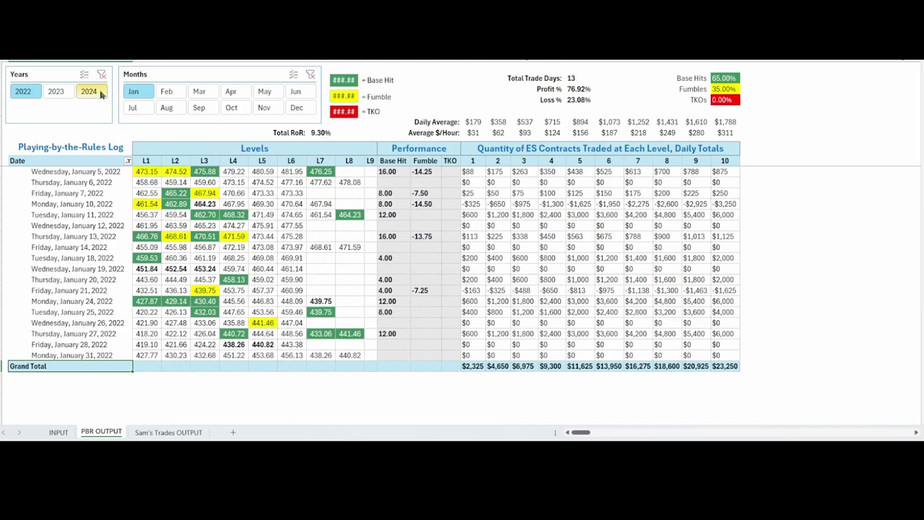
{"action": "scroll", "coordinate": [512, 387], "scroll_direction": "down", "scroll_amount": 1}
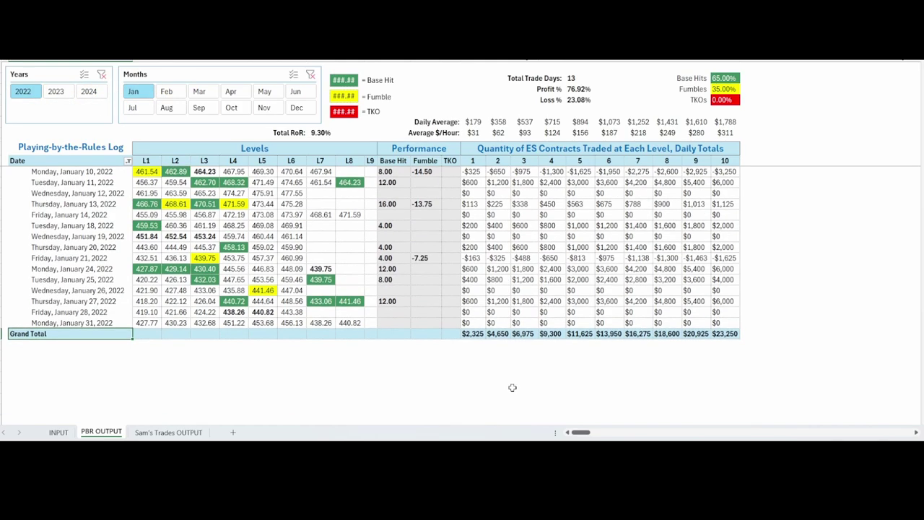
{"action": "scroll", "coordinate": [512, 388], "scroll_direction": "down", "scroll_amount": 1}
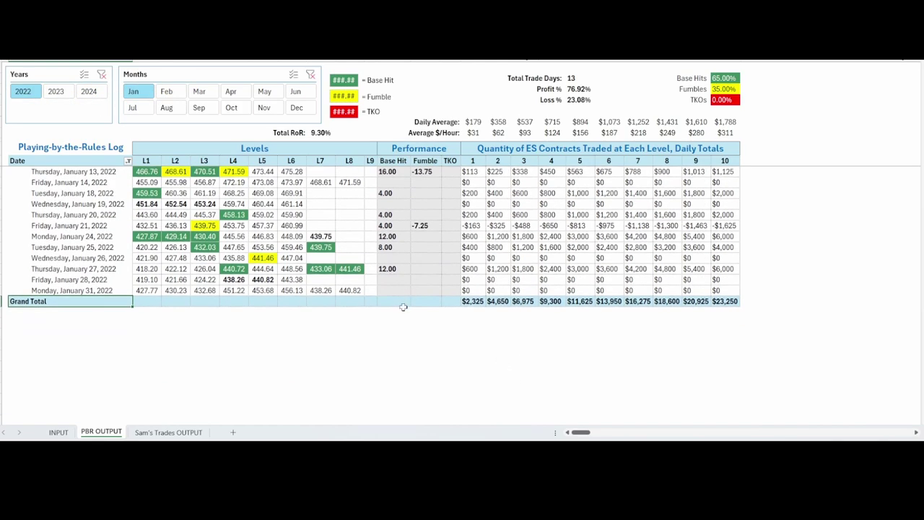
{"action": "mouse_move", "coordinate": [400, 304]}
{"action": "mouse_move", "coordinate": [494, 280]}
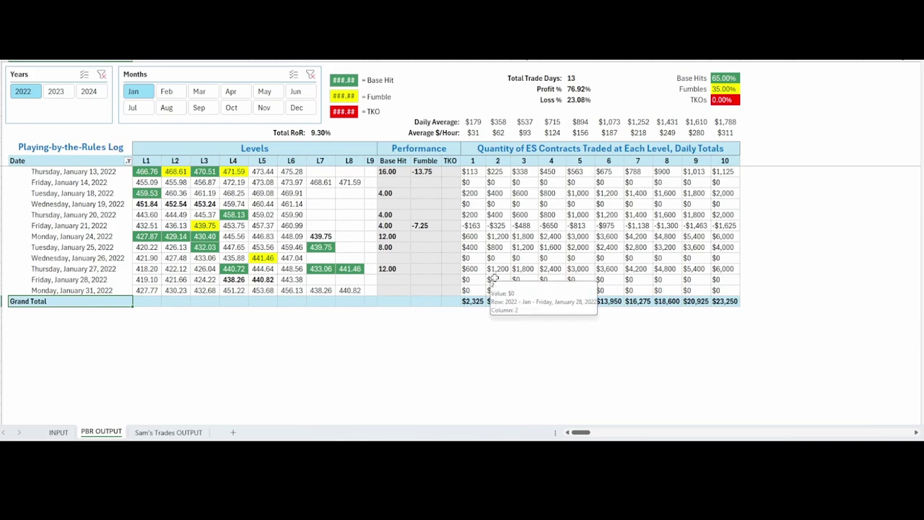
{"action": "mouse_move", "coordinate": [169, 272]}
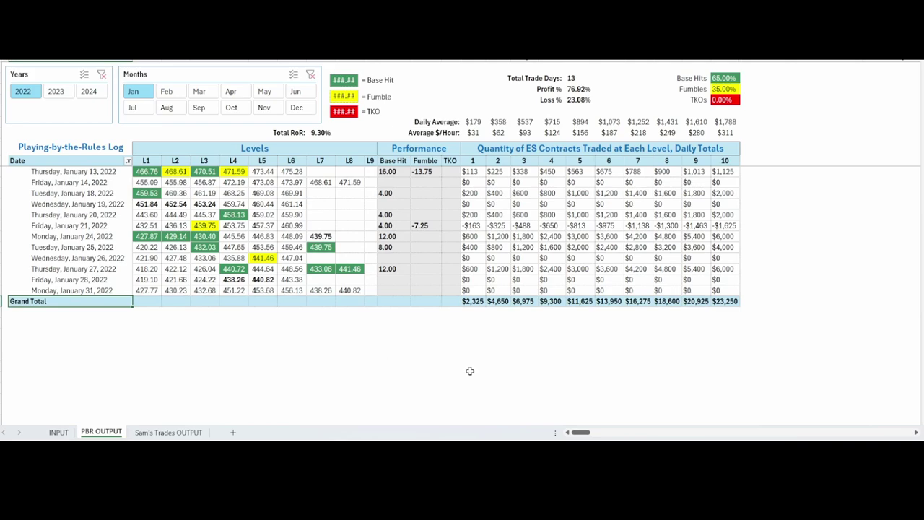
Add 50000 and the two-contract January total of 4650 in a blank cell below the Base Hit column.
{"action": "left_click", "coordinate": [384, 336]}
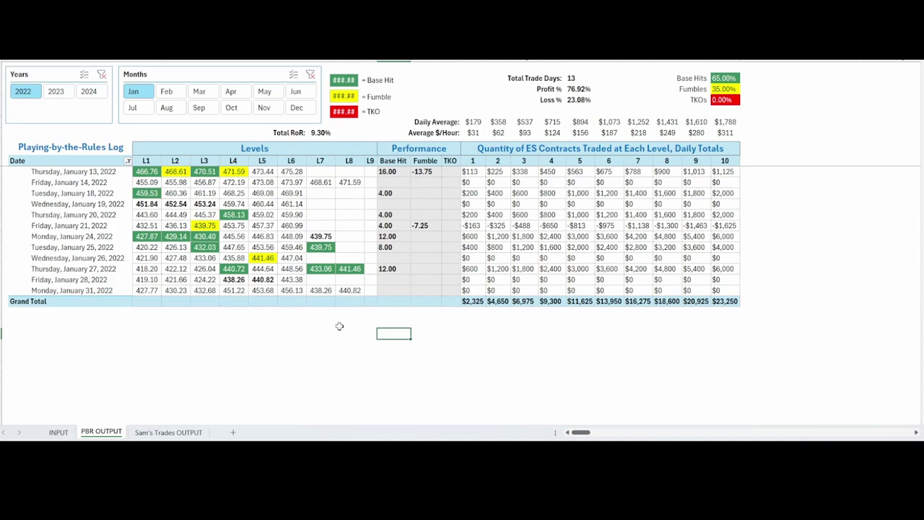
{"action": "type", "text": "+50000"}
{"action": "type", "text": "4650"}
{"action": "key", "text": "Return"}
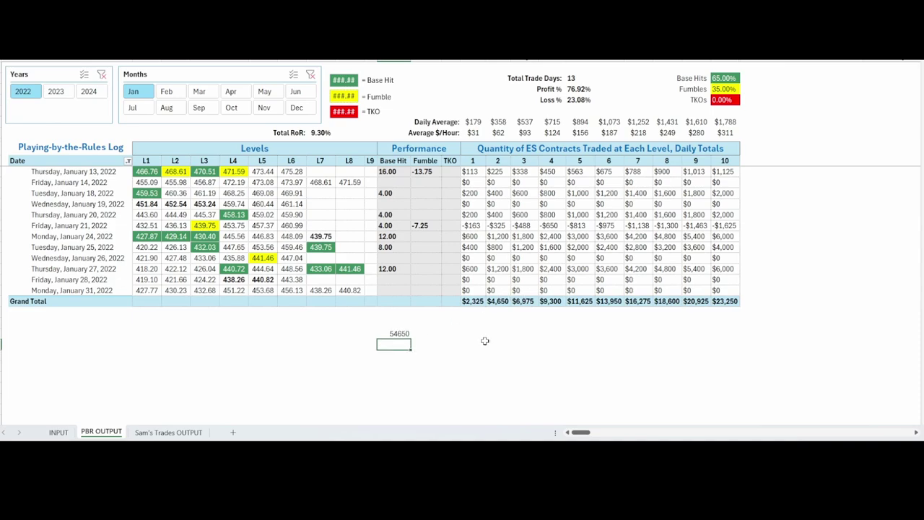
Two rows below the January balance, enter a formula for its percentage gain over 50000, multiplied by 100.
{"action": "left_click", "coordinate": [393, 356]}
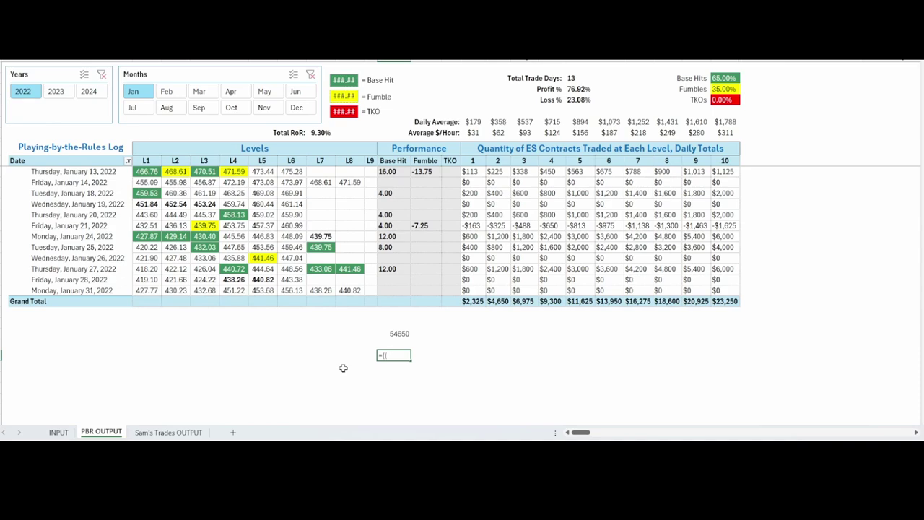
{"action": "type", "text": "50-50000)/50000)*100"}
{"action": "key", "text": "Return"}
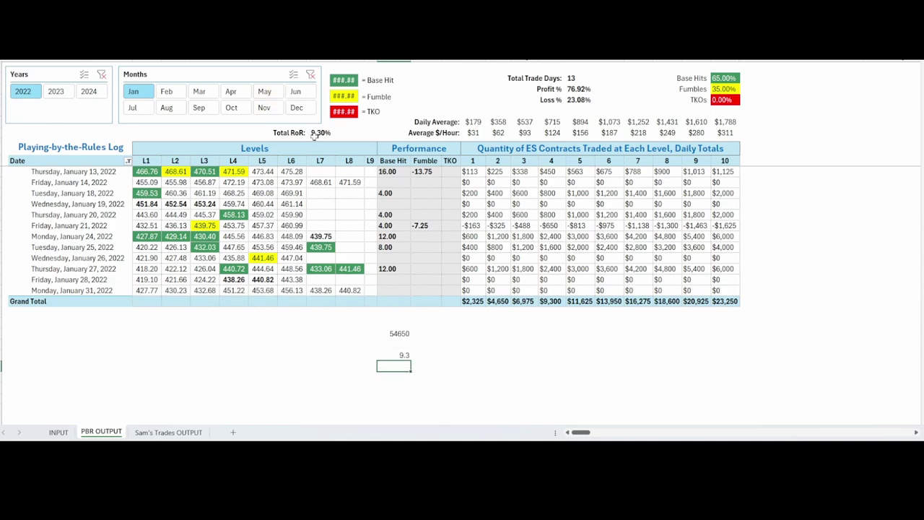
Delete both scratch calculations below the January log and clear the Months filter to show all of 2022.
{"action": "left_click_drag", "start_coordinate": [404, 332], "coordinate": [407, 363]}
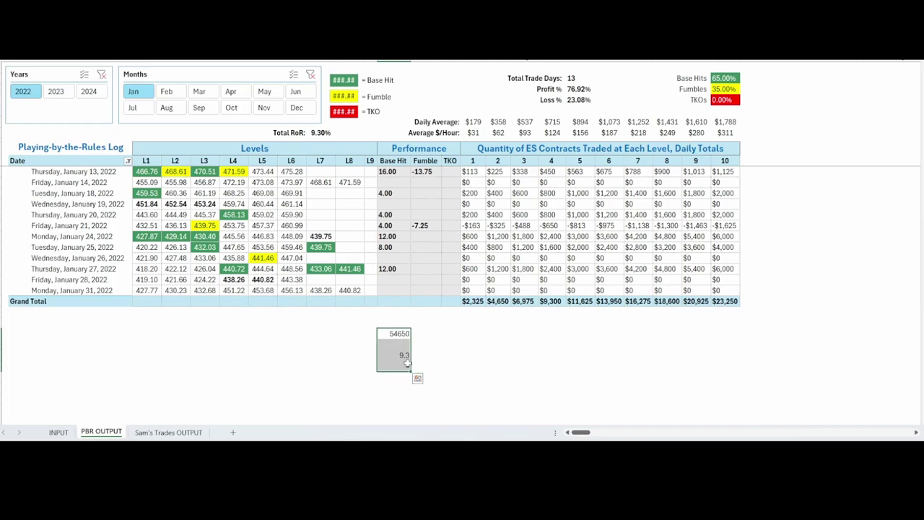
{"action": "key", "text": "Delete"}
{"action": "left_click", "coordinate": [310, 74]}
Below the 2022 log's Base Hit column, add 50000 to the two-contract Grand Total by referencing its pivot cell.
{"action": "left_click", "coordinate": [92, 348]}
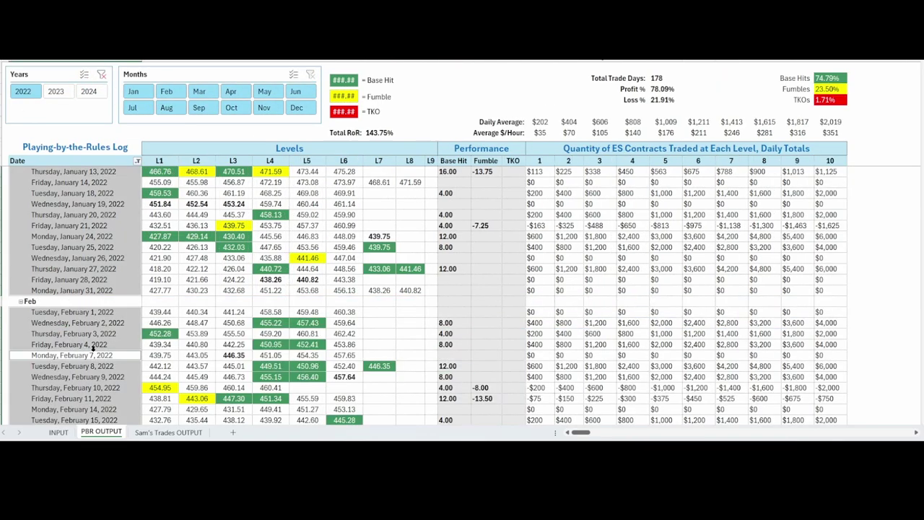
{"action": "key", "text": "ctrl+Down"}
{"action": "scroll", "coordinate": [119, 355], "scroll_direction": "down", "scroll_amount": 3}
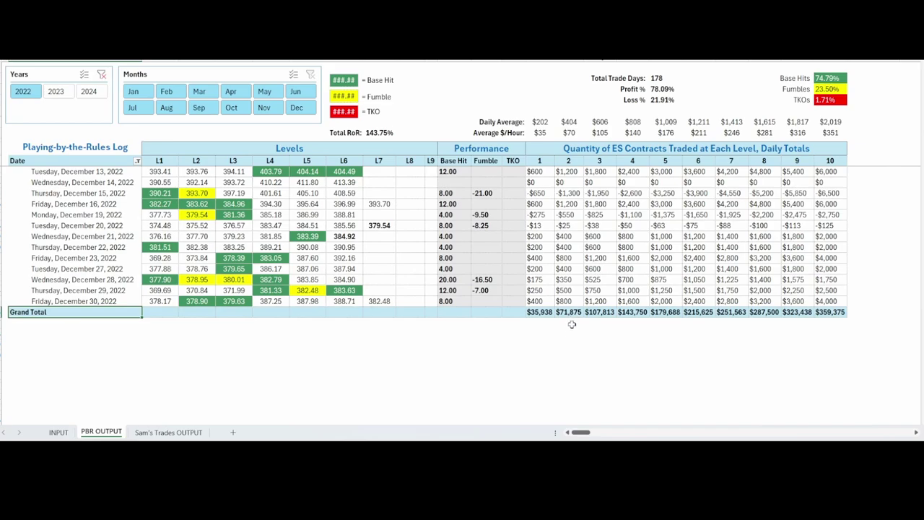
{"action": "left_click", "coordinate": [570, 313]}
{"action": "left_click", "coordinate": [455, 345]}
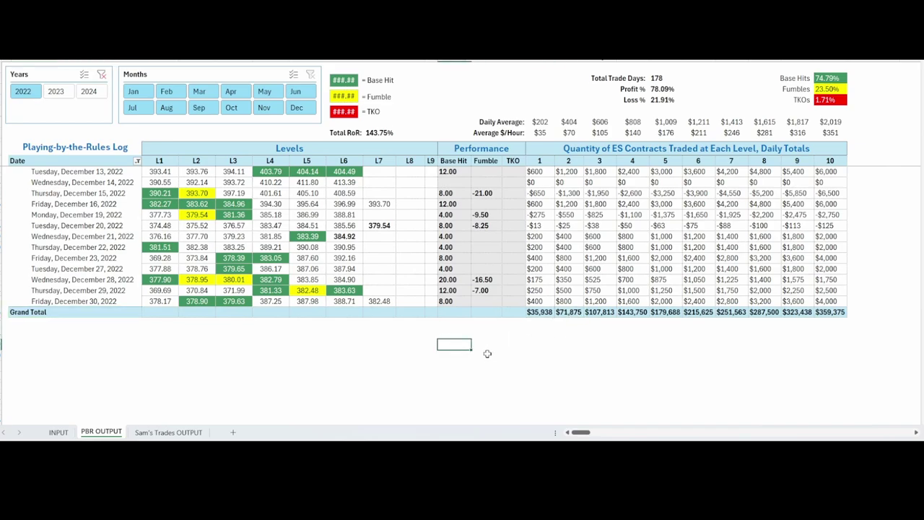
{"action": "type", "text": "=50000+"}
{"action": "left_click", "coordinate": [569, 312]}
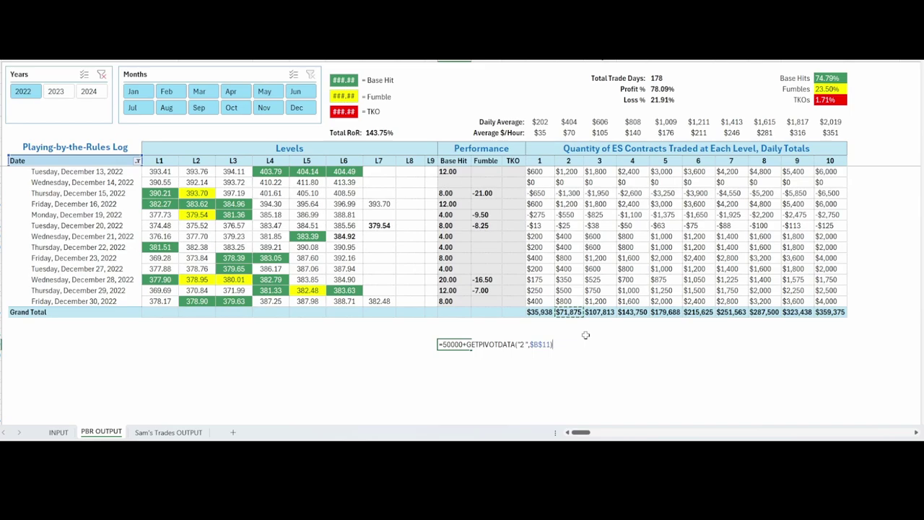
{"action": "key", "text": "Return"}
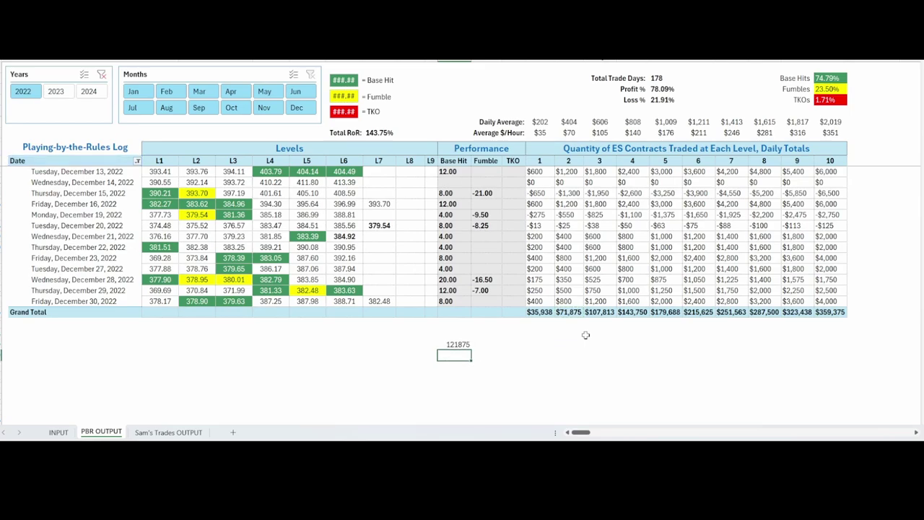
Two rows below the 2022 balance, calculate its percentage return with the formula =((L279-50000)/50000)*100.
{"action": "left_click", "coordinate": [455, 368]}
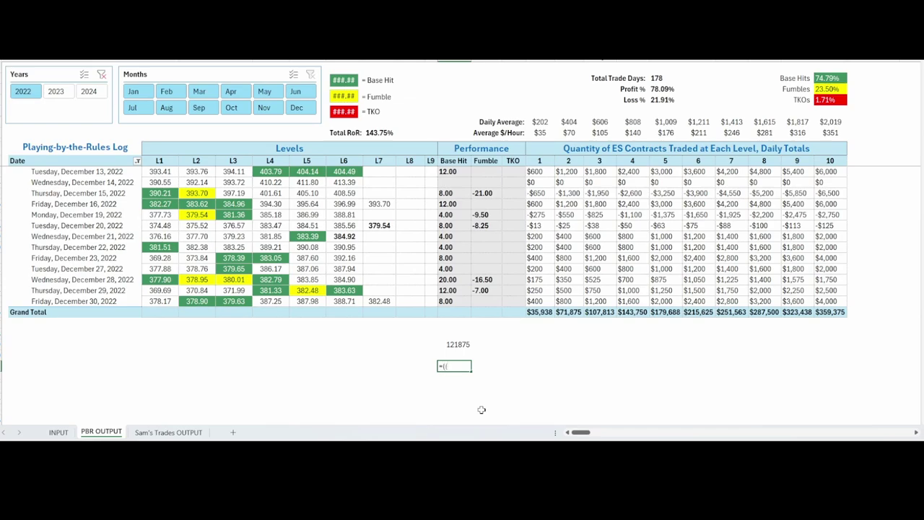
{"action": "type", "text": "=(("}
{"action": "left_click", "coordinate": [459, 345]}
{"action": "type", "text": "-"}
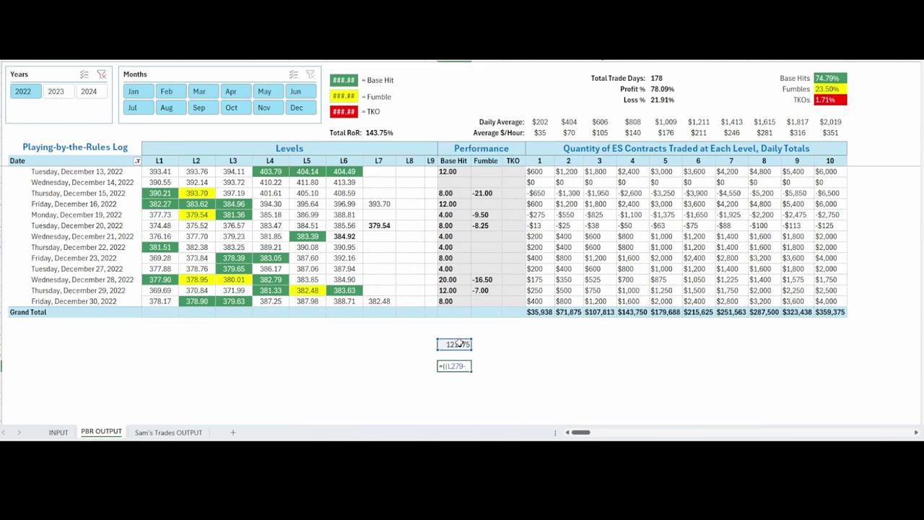
{"action": "type", "text": "50000)/50000)*100"}
{"action": "key", "text": "Return"}
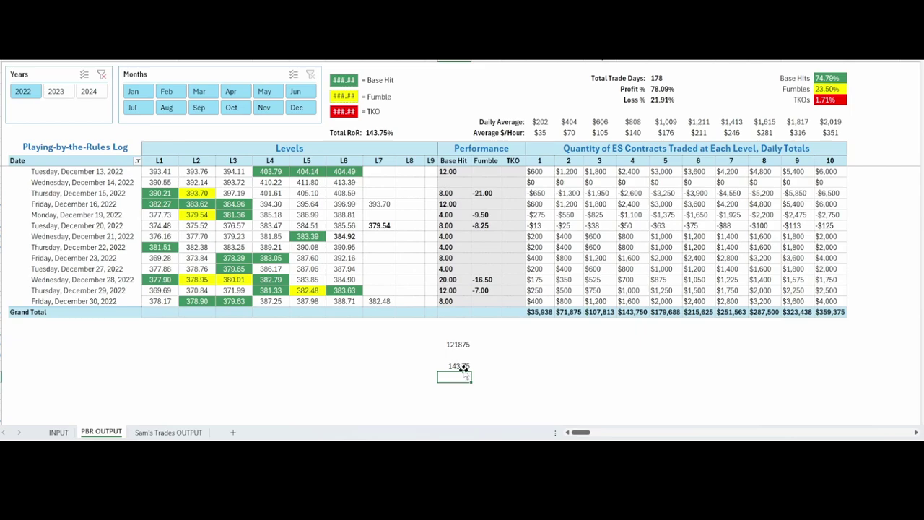
Delete the balance and percentage return calculations below the 2022 log.
{"action": "left_click", "coordinate": [462, 366]}
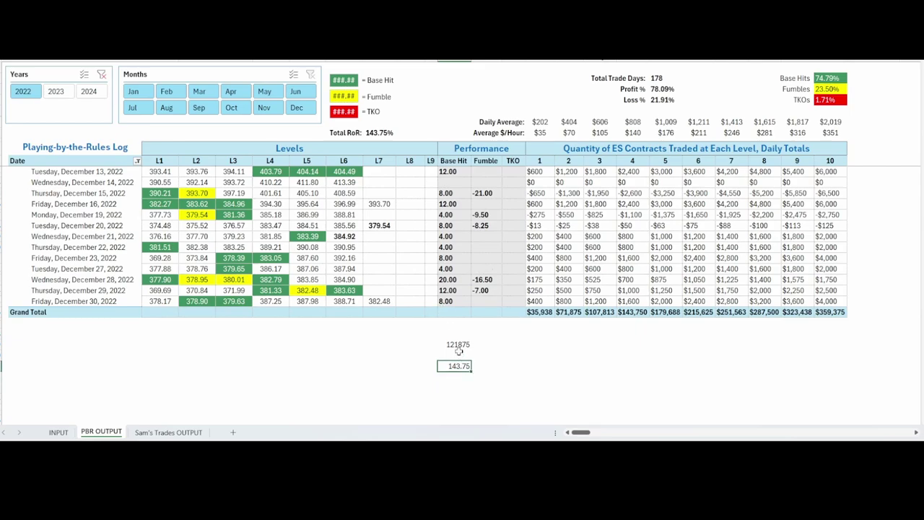
{"action": "left_click_drag", "start_coordinate": [459, 351], "coordinate": [459, 375]}
{"action": "key", "text": "Delete"}
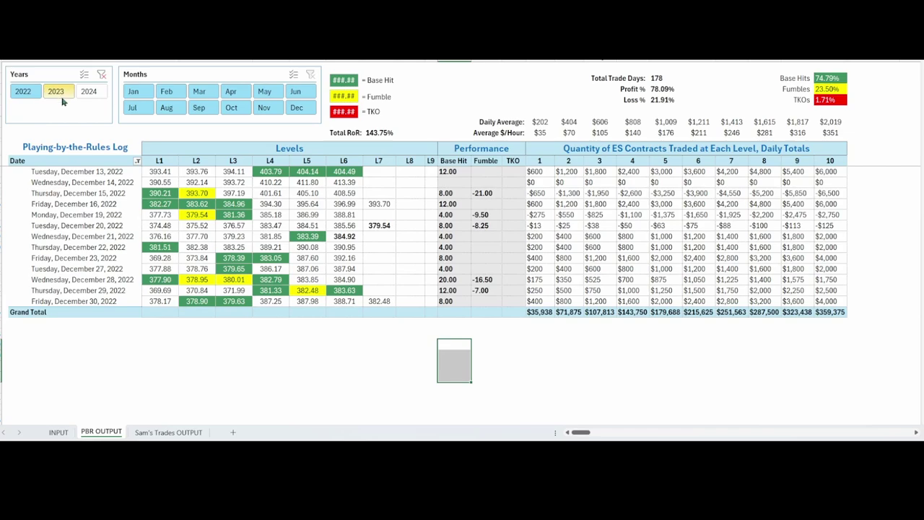
Review the 2022 Grand Total row and the log's daily entries from earlier months through December.
{"action": "left_click", "coordinate": [596, 345]}
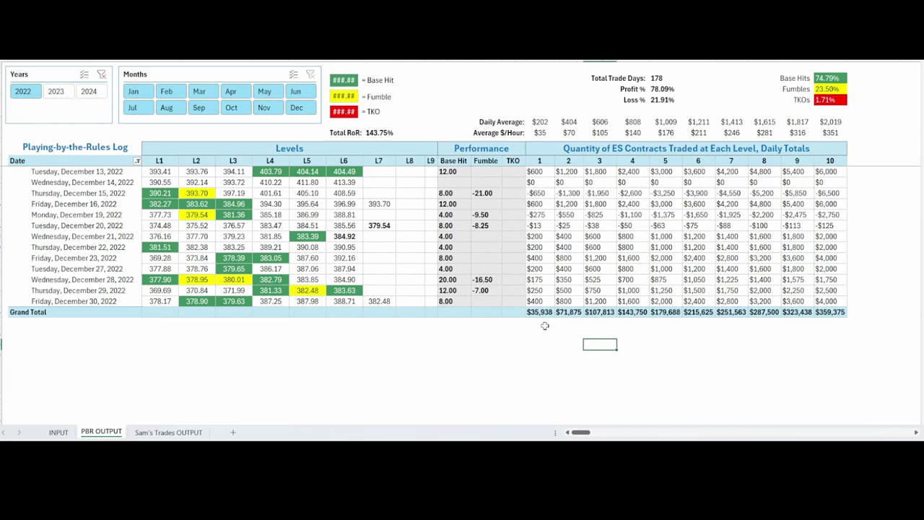
{"action": "mouse_move", "coordinate": [540, 313]}
{"action": "scroll", "coordinate": [219, 244], "scroll_direction": "up", "scroll_amount": 9}
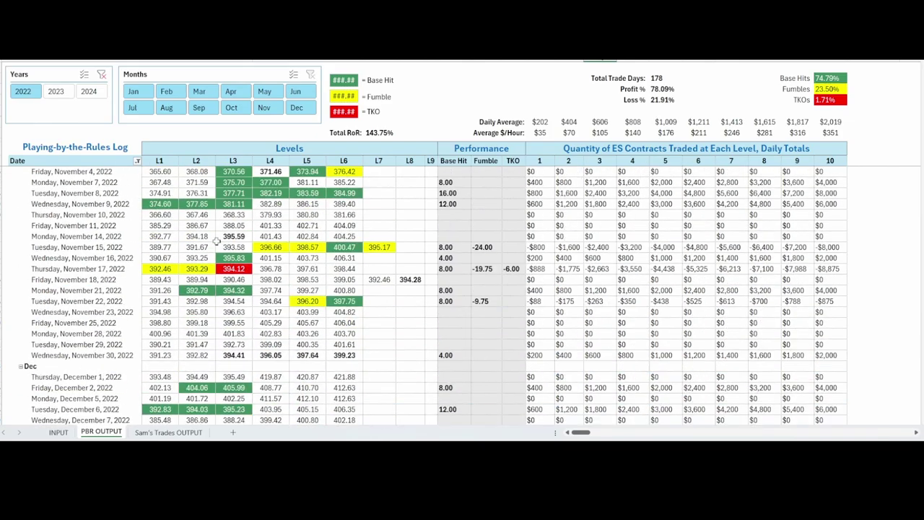
{"action": "scroll", "coordinate": [216, 241], "scroll_direction": "up", "scroll_amount": 9}
{"action": "scroll", "coordinate": [215, 238], "scroll_direction": "down", "scroll_amount": 17}
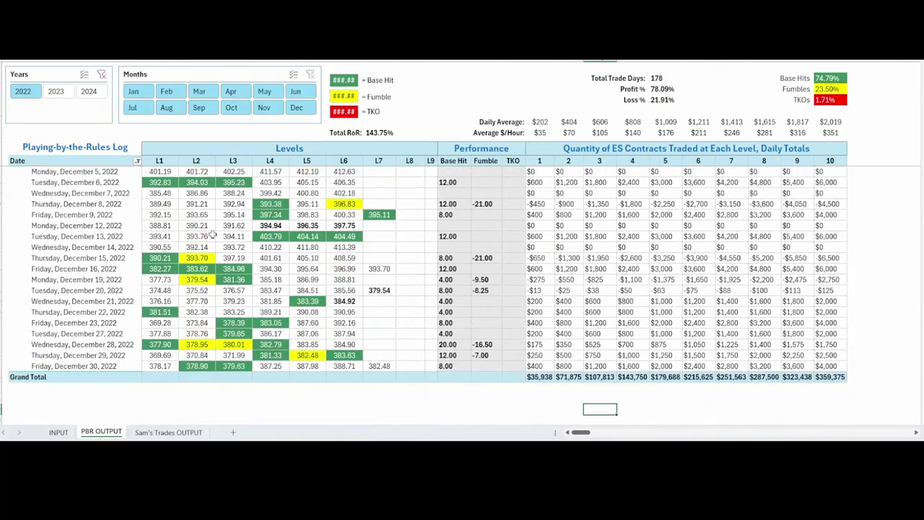
{"action": "scroll", "coordinate": [213, 236], "scroll_direction": "down", "scroll_amount": 3}
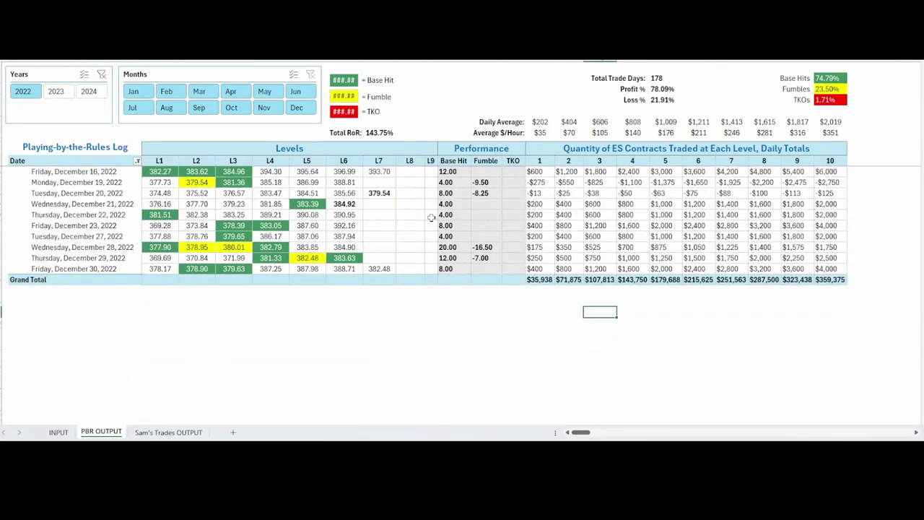
Filter the Playing-by-the-Rules log by 2023 and by 2024 to review each year's rate of return and Grand Total.
{"action": "left_click", "coordinate": [57, 92]}
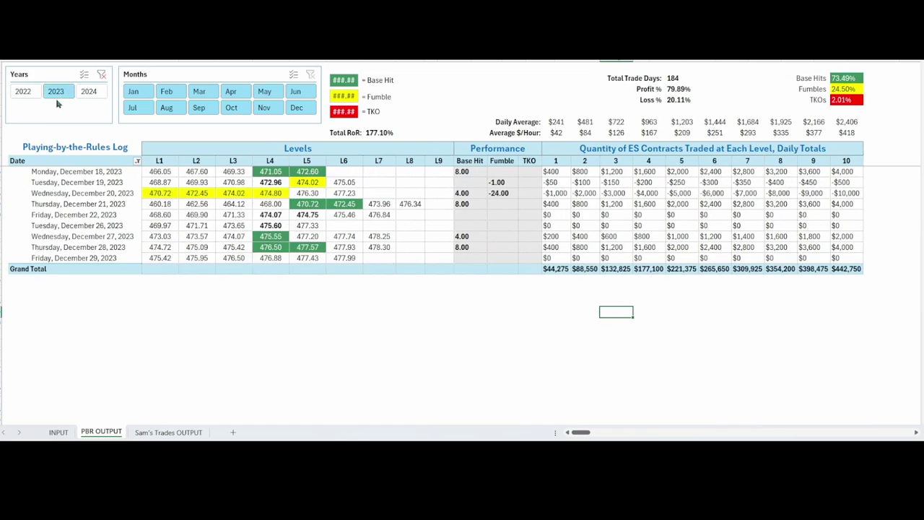
{"action": "left_click", "coordinate": [90, 94]}
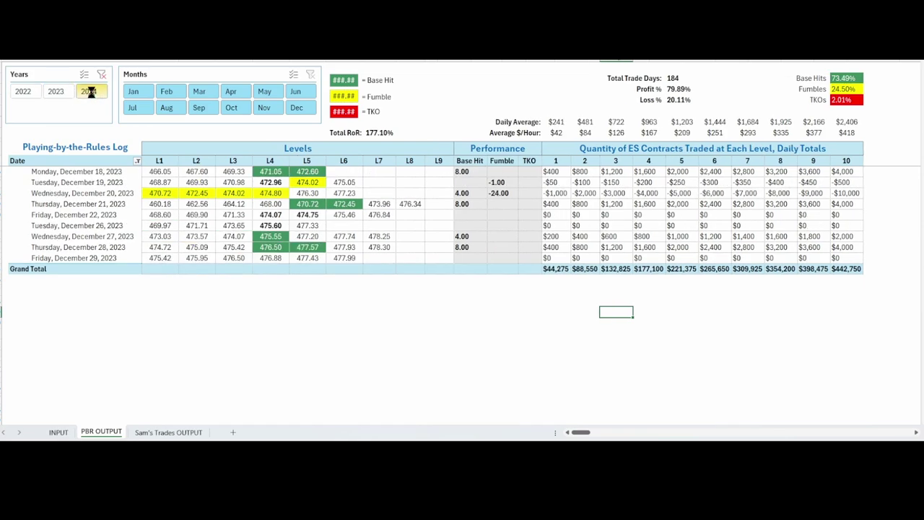
{"action": "left_click", "coordinate": [101, 288]}
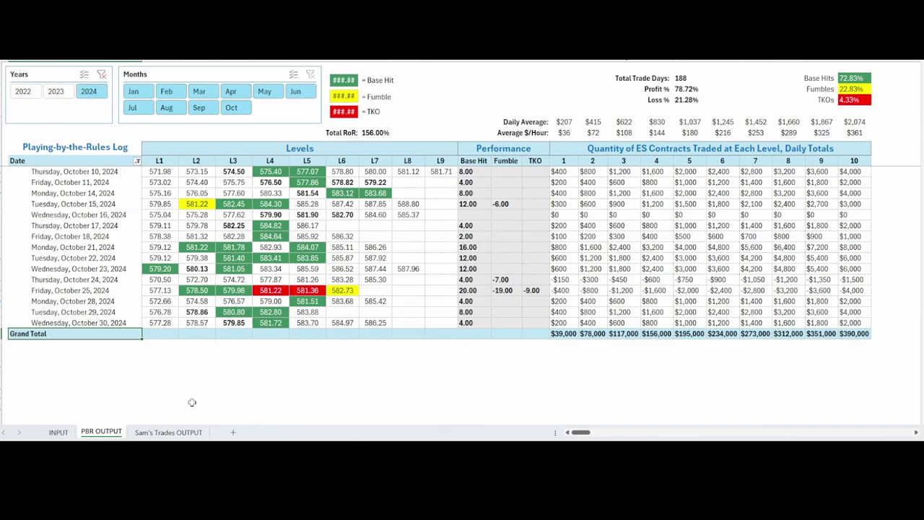
Switch between the Playing-by-the-Rules log and the trader's own trades log, and filter the trader's log to 2024.
{"action": "left_click", "coordinate": [181, 433]}
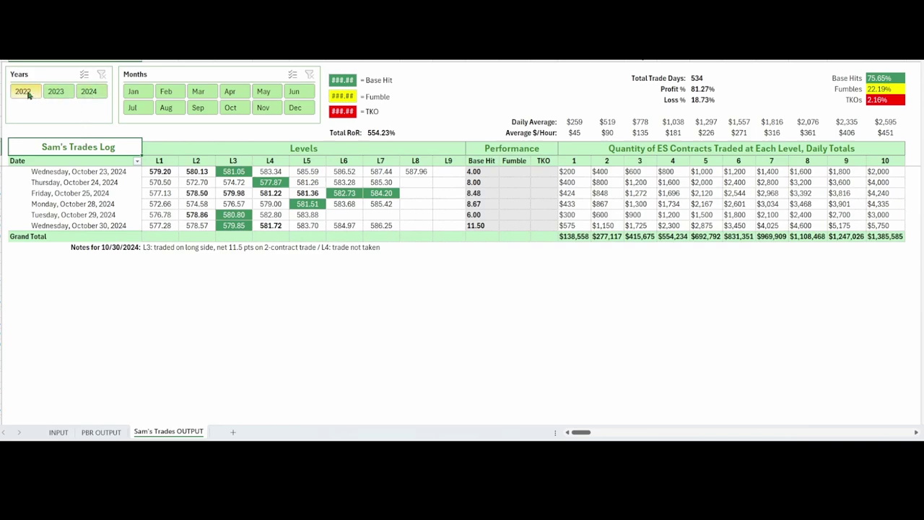
{"action": "left_click", "coordinate": [102, 432]}
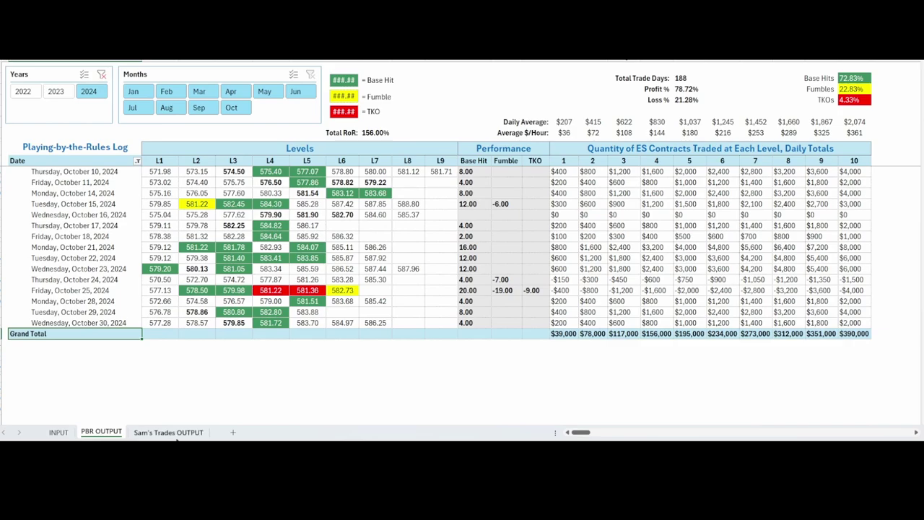
{"action": "left_click", "coordinate": [168, 432]}
{"action": "left_click", "coordinate": [89, 91]}
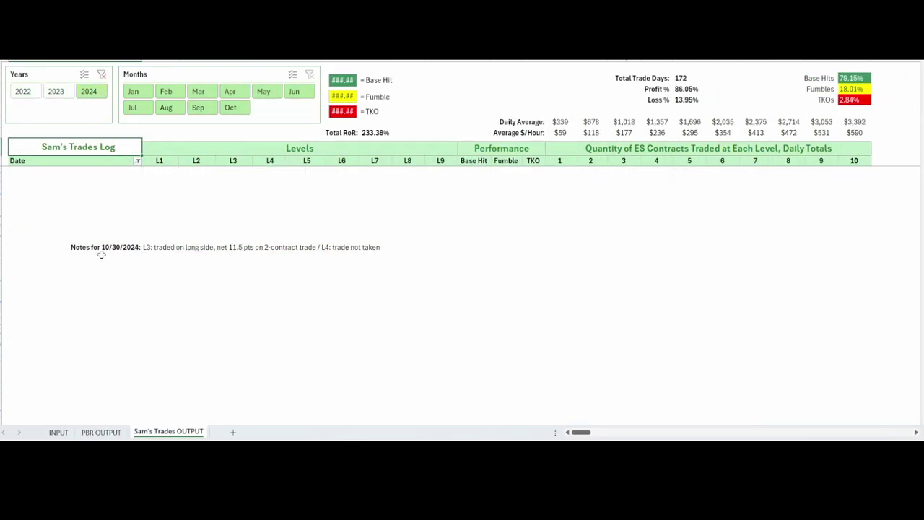
Review the 2024 Grand Total and the September and October daily entries in the trader's own log.
{"action": "left_click", "coordinate": [77, 208]}
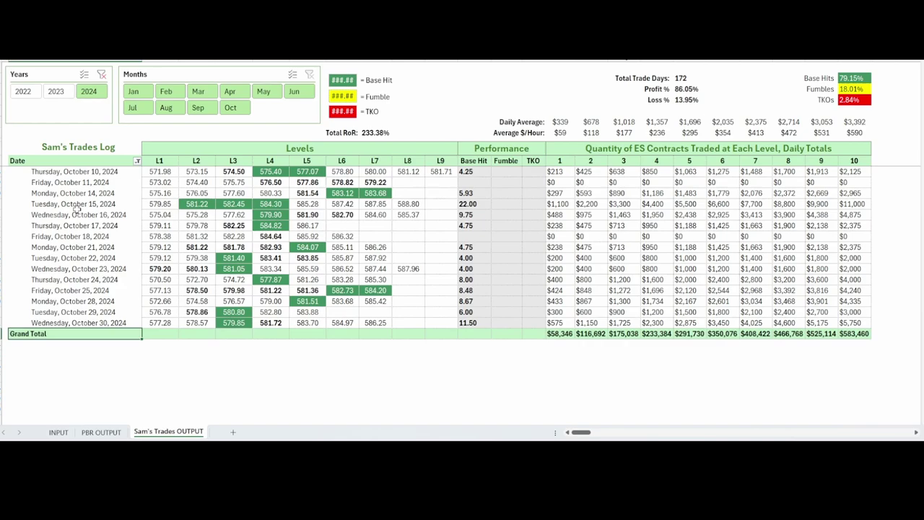
{"action": "scroll", "coordinate": [76, 208], "scroll_direction": "down", "scroll_amount": 1}
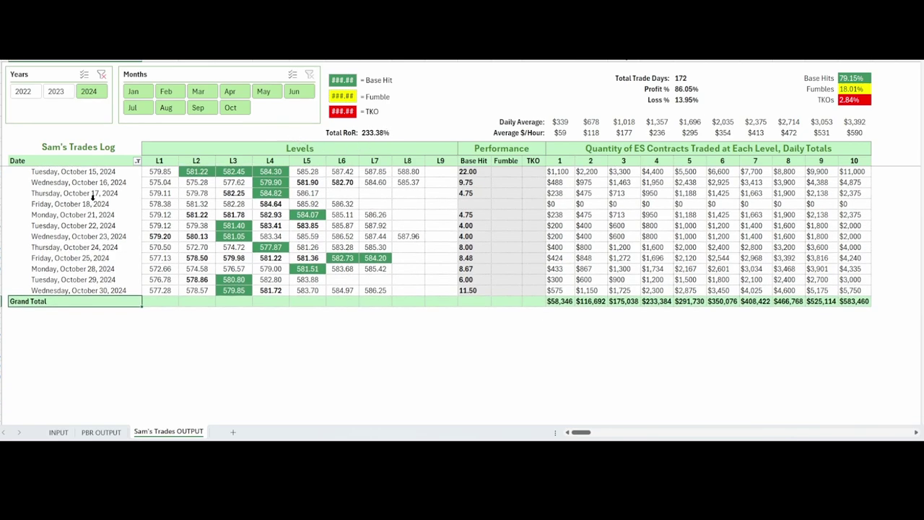
{"action": "scroll", "coordinate": [296, 267], "scroll_direction": "up", "scroll_amount": 5}
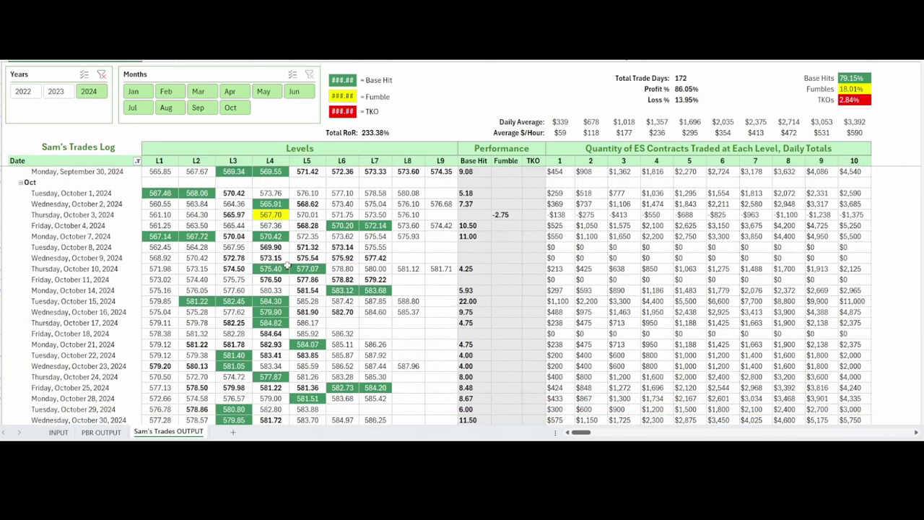
{"action": "scroll", "coordinate": [296, 267], "scroll_direction": "up", "scroll_amount": 1}
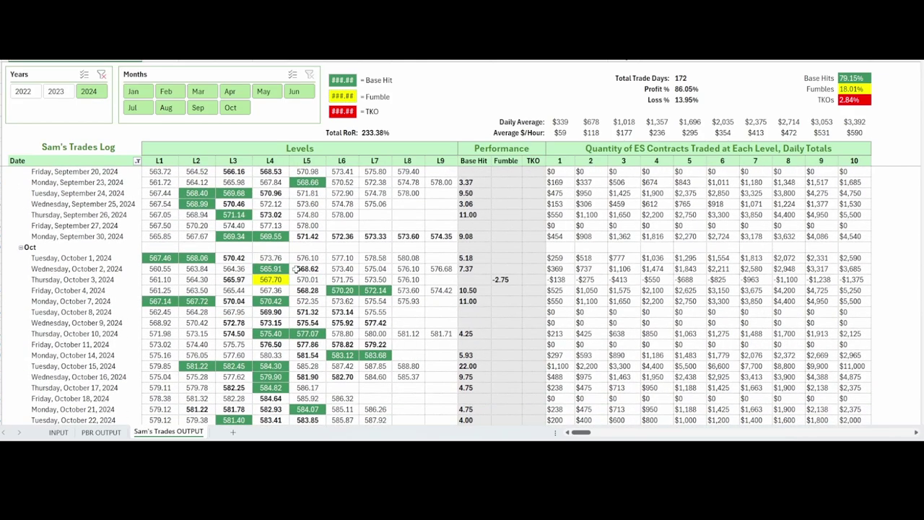
{"action": "scroll", "coordinate": [296, 268], "scroll_direction": "down", "scroll_amount": 5}
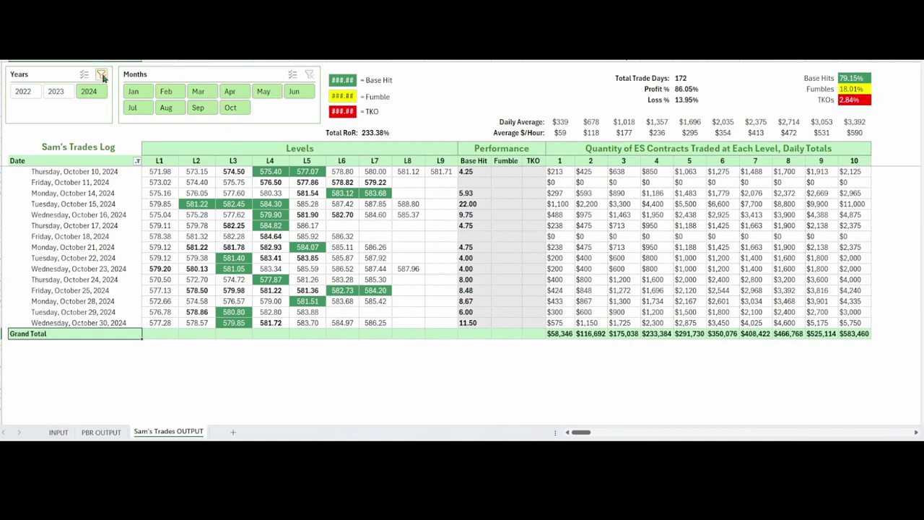
Filter the Playing-by-the-Rules log to November 2022 and review its daily entries and Grand Total.
{"action": "left_click", "coordinate": [101, 432]}
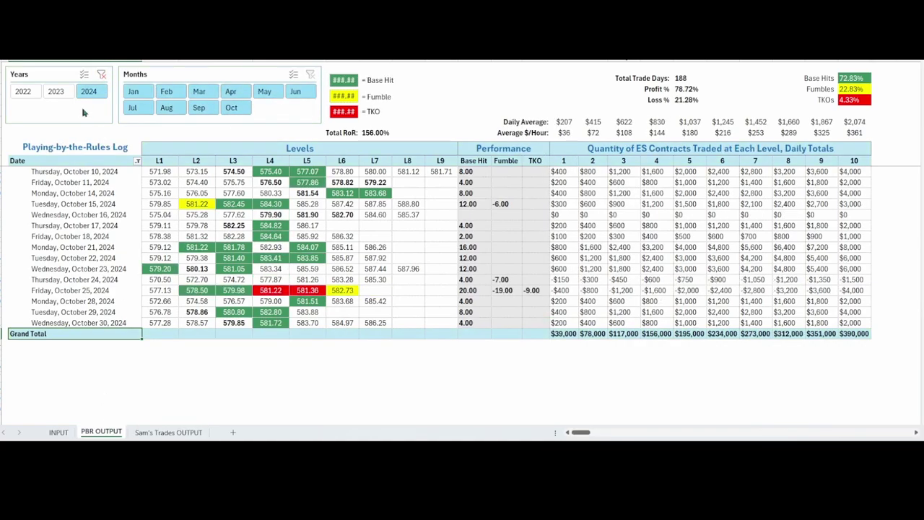
{"action": "left_click", "coordinate": [24, 91]}
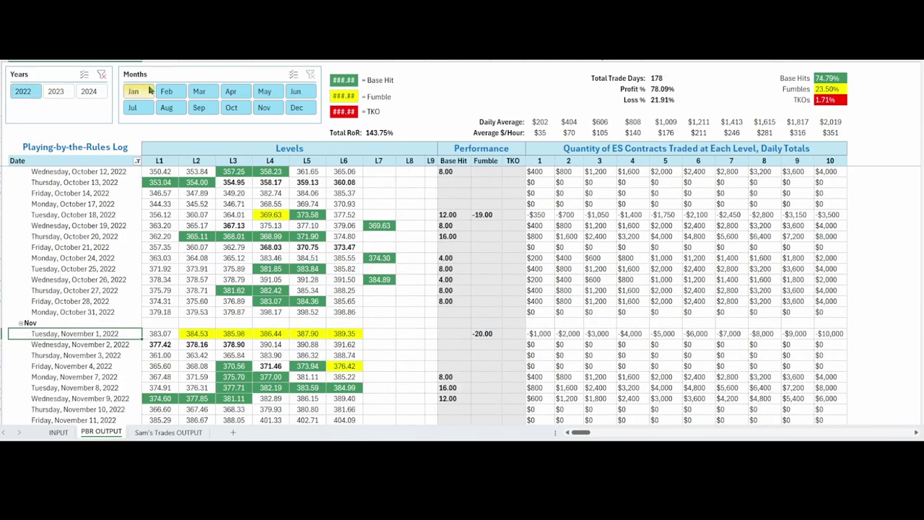
{"action": "left_click", "coordinate": [264, 107]}
{"action": "left_click", "coordinate": [94, 281]}
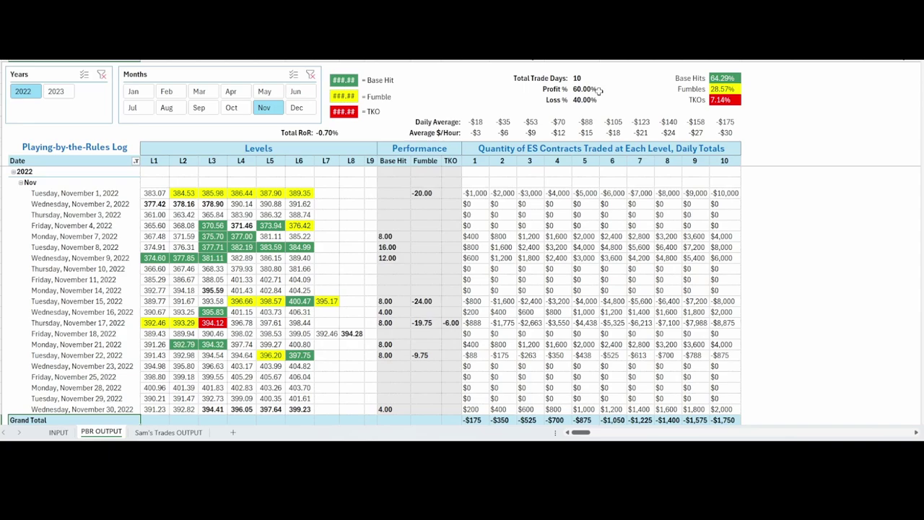
{"action": "scroll", "coordinate": [401, 326], "scroll_direction": "down", "scroll_amount": 1}
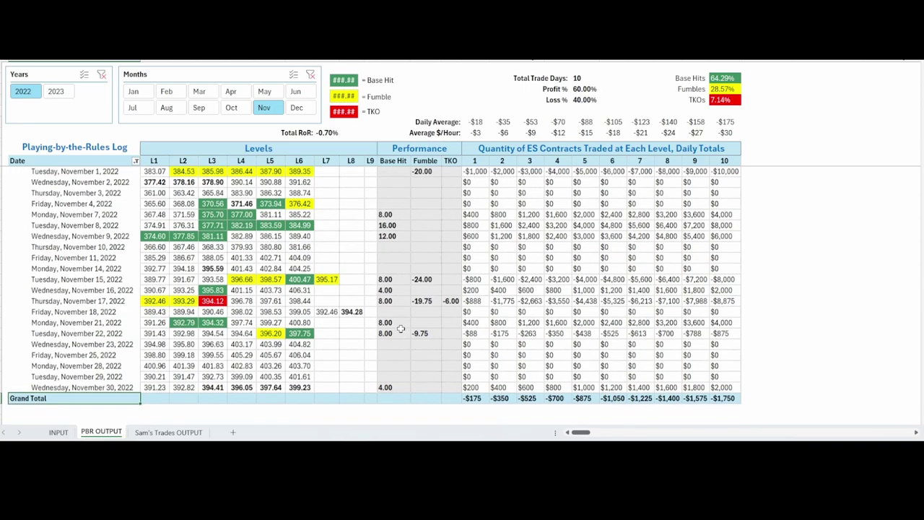
{"action": "scroll", "coordinate": [416, 273], "scroll_direction": "up", "scroll_amount": 1}
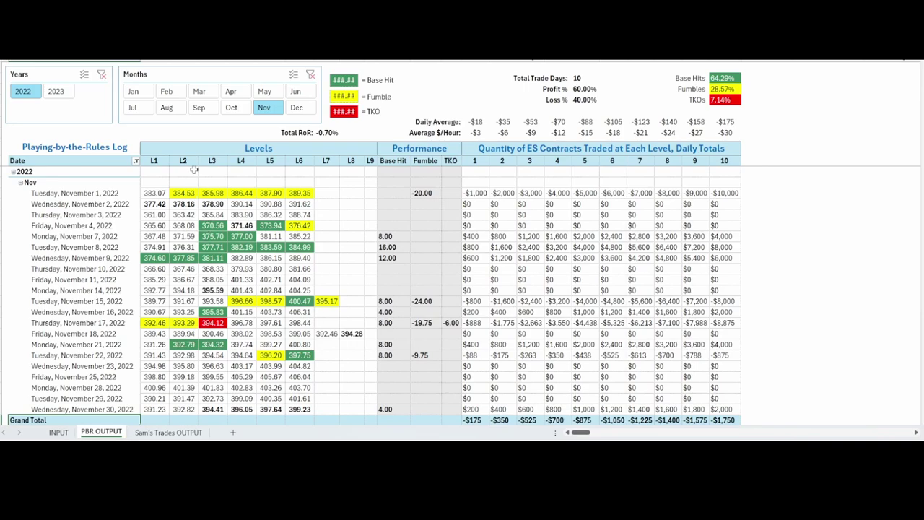
Filter the Playing-by-the-Rules log to November 2023 and examine its daily results down to the Grand Total.
{"action": "left_click", "coordinate": [58, 92]}
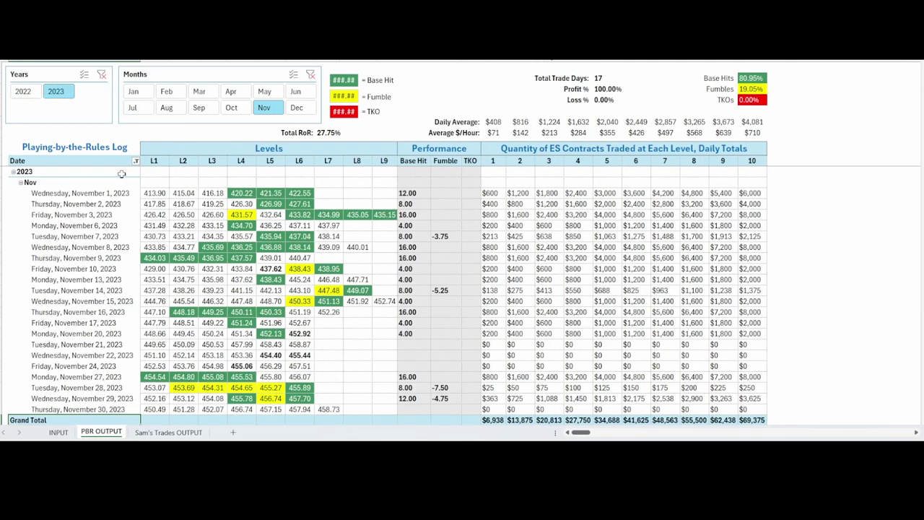
{"action": "scroll", "coordinate": [237, 252], "scroll_direction": "down", "scroll_amount": 1}
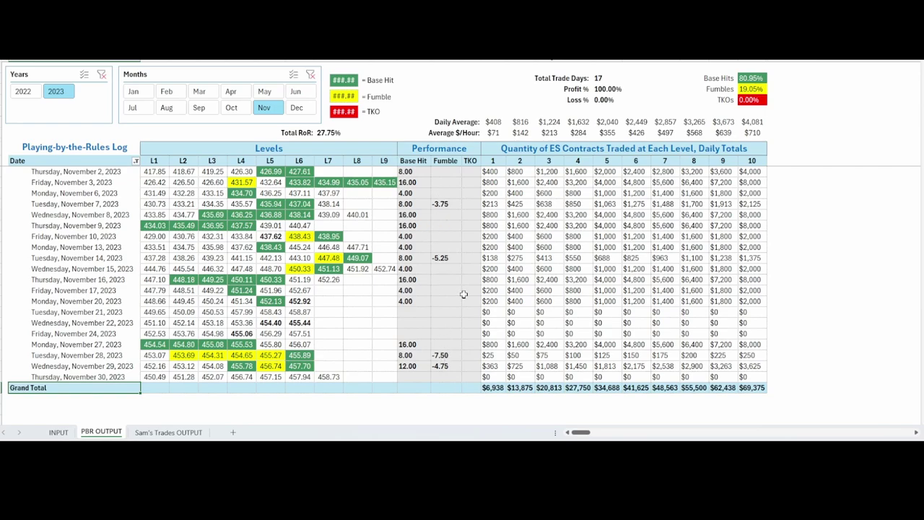
{"action": "mouse_move", "coordinate": [527, 379]}
Filter the trader's own log to July 2024 and review its Grand Total, daily entries and performance statistics.
{"action": "left_click", "coordinate": [168, 432]}
{"action": "left_click", "coordinate": [137, 106]}
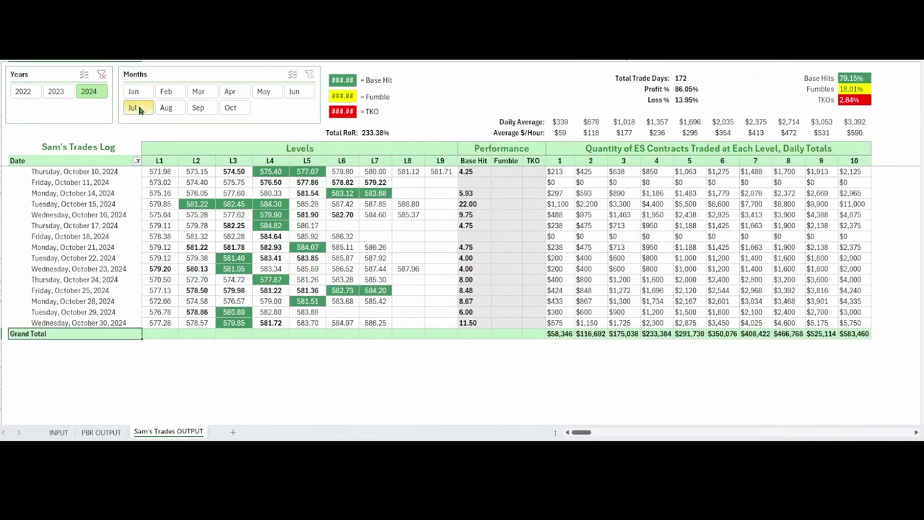
{"action": "left_click", "coordinate": [91, 246]}
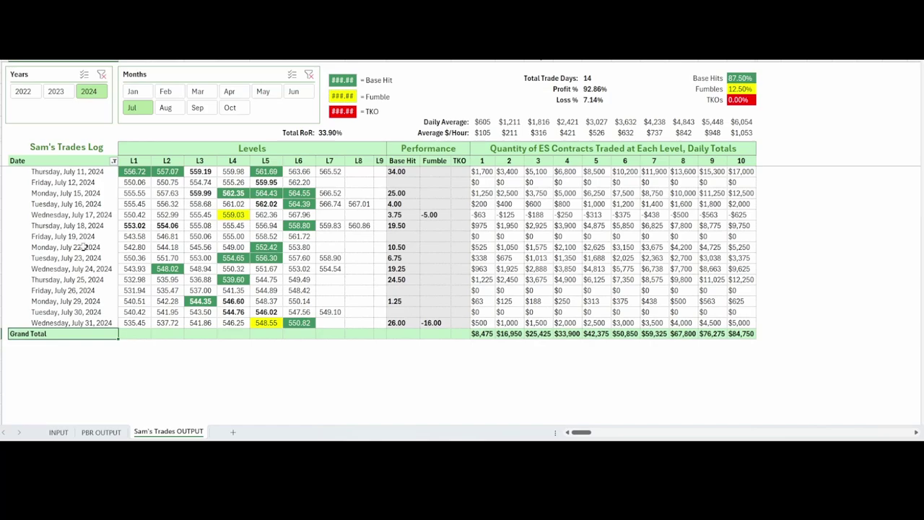
{"action": "scroll", "coordinate": [329, 355], "scroll_direction": "up", "scroll_amount": 1}
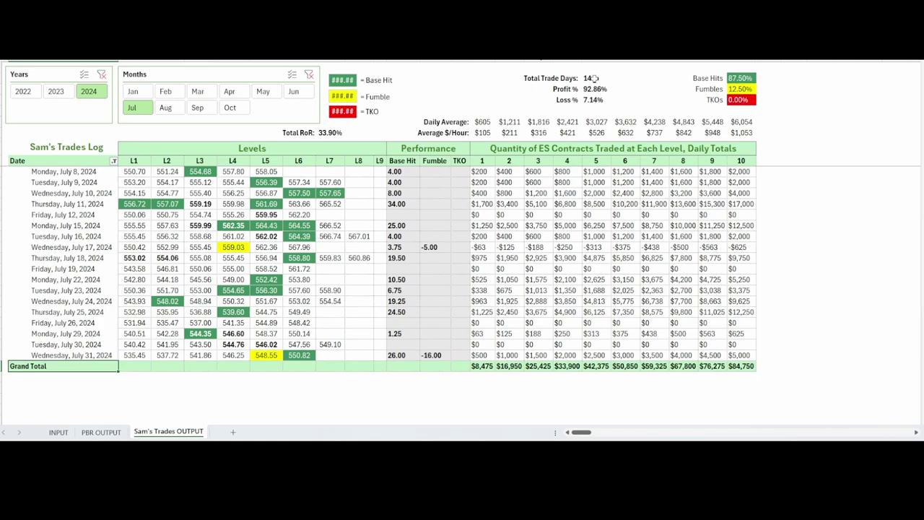
Compare the October 2024 results of the Playing-by-the-Rules log with those of the trader's own log.
{"action": "left_click", "coordinate": [105, 433]}
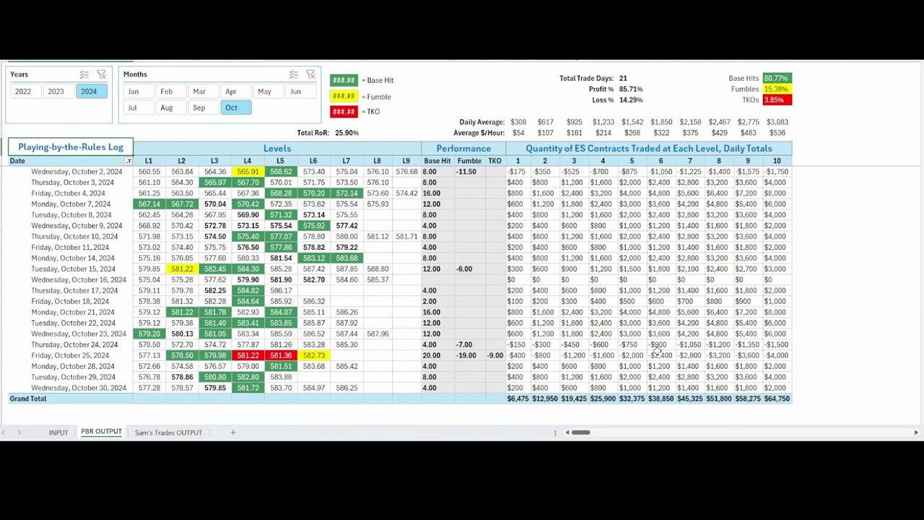
{"action": "mouse_move", "coordinate": [657, 349]}
{"action": "left_click", "coordinate": [168, 431]}
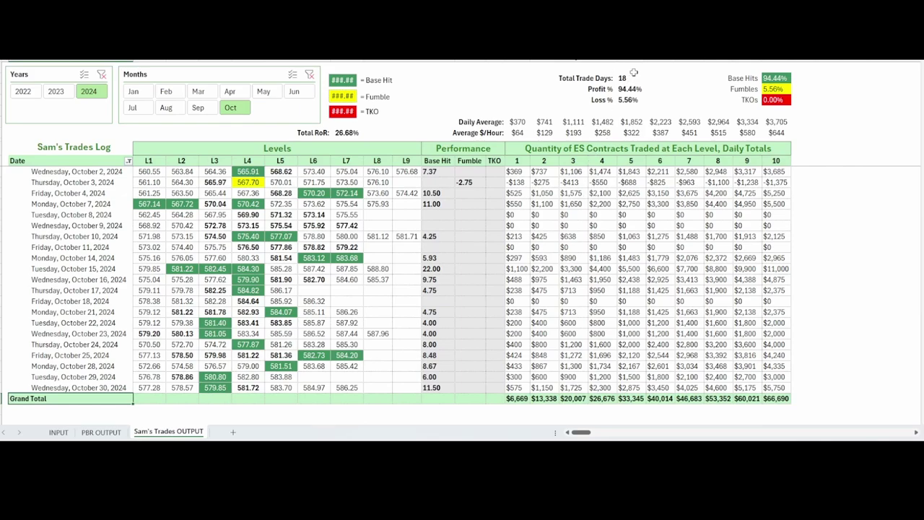
{"action": "left_click", "coordinate": [118, 434]}
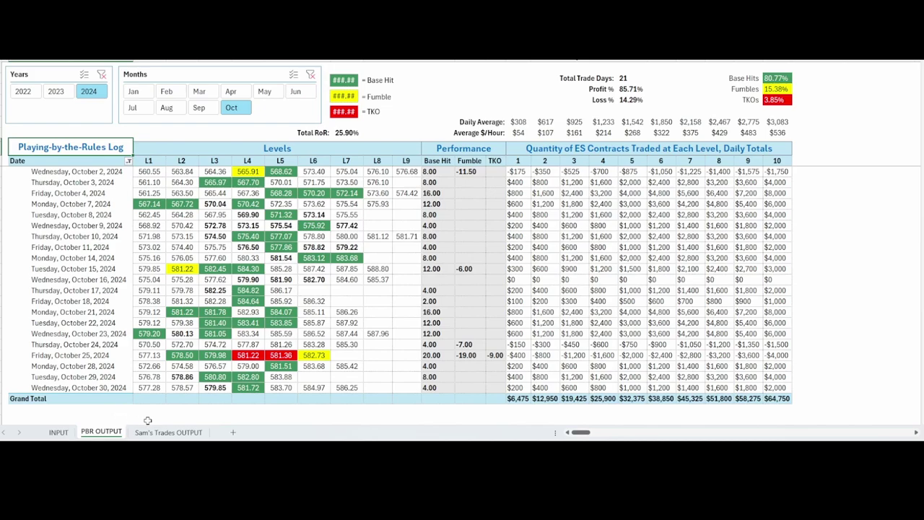
{"action": "left_click", "coordinate": [181, 432]}
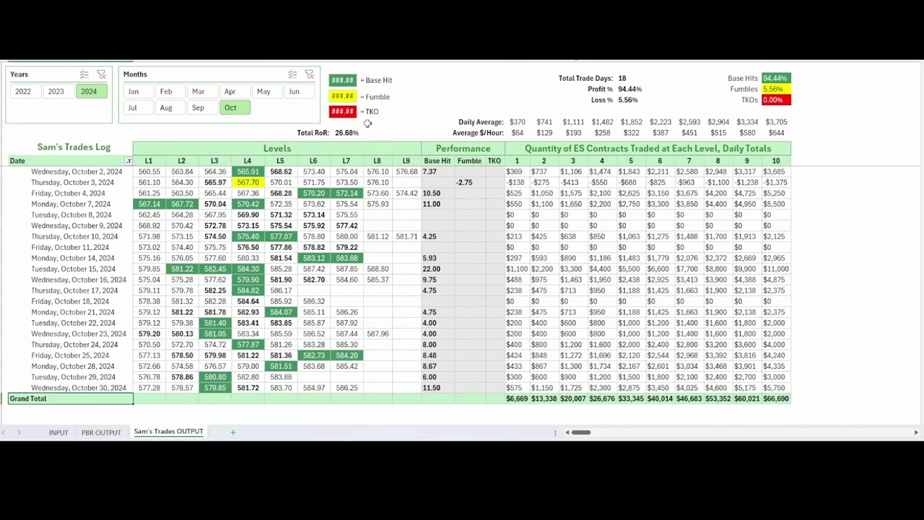
Clear the month filter in the trader's own log and show the unfiltered Playing-by-the-Rules log at its latest October 2024 entries.
{"action": "left_click", "coordinate": [309, 75]}
{"action": "left_click", "coordinate": [65, 229]}
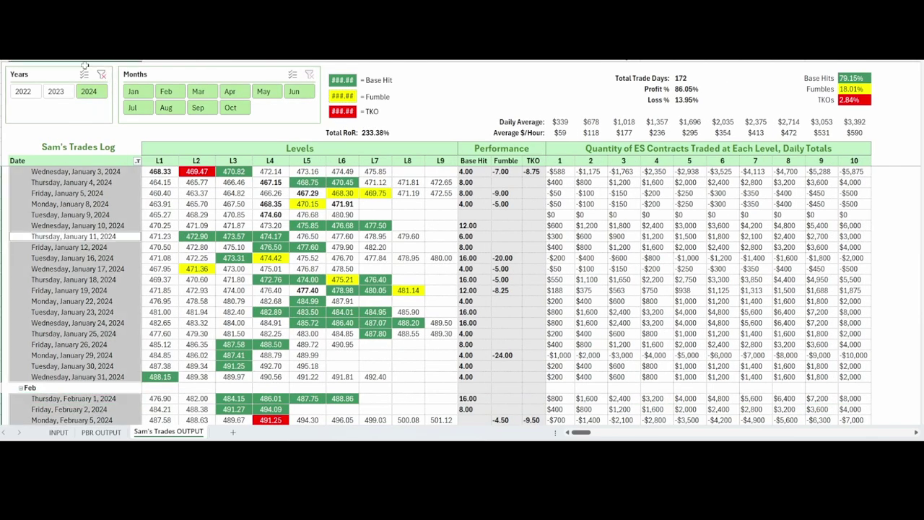
{"action": "key", "text": "ctrl+Page_Up"}
{"action": "scroll", "coordinate": [61, 251], "scroll_direction": "down", "scroll_amount": 2}
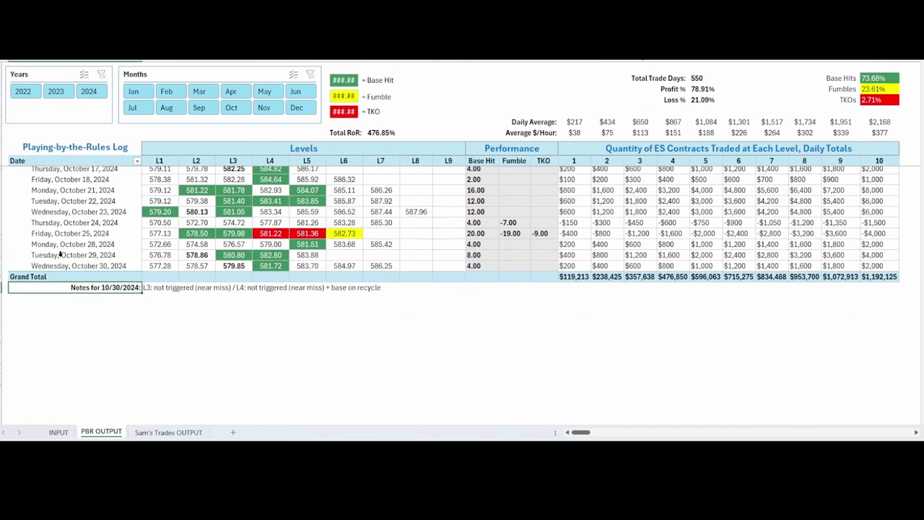
{"action": "left_click", "coordinate": [92, 148]}
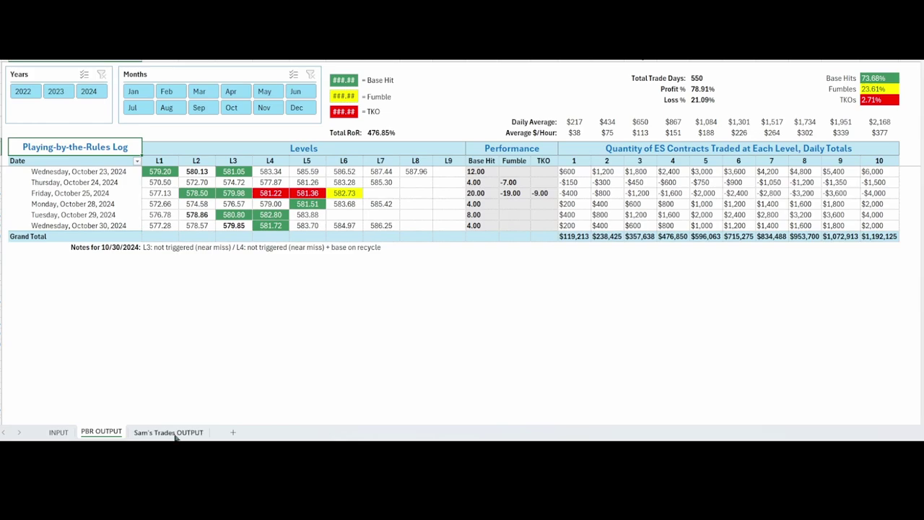